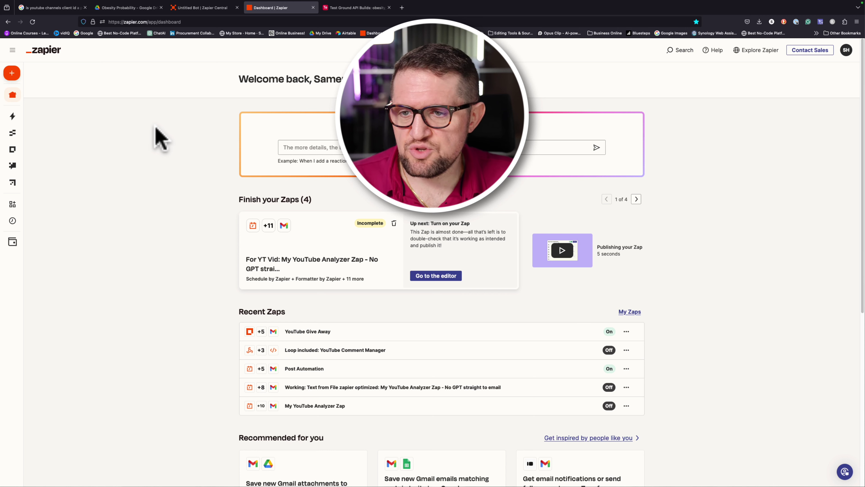
Switch to the untitled bot in Zapier Central and add the Google Sheets spreadsheet "Obesity Probability" as its data source
mouse_move(2, 109)
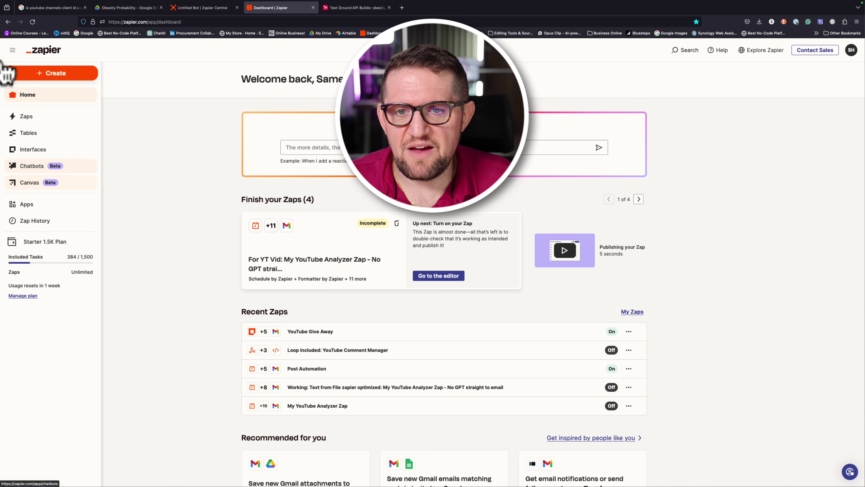
click(204, 10)
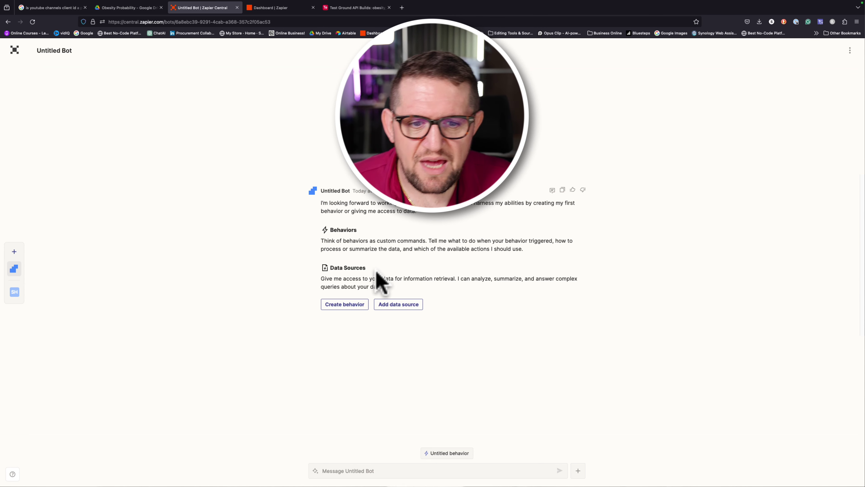
click(391, 304)
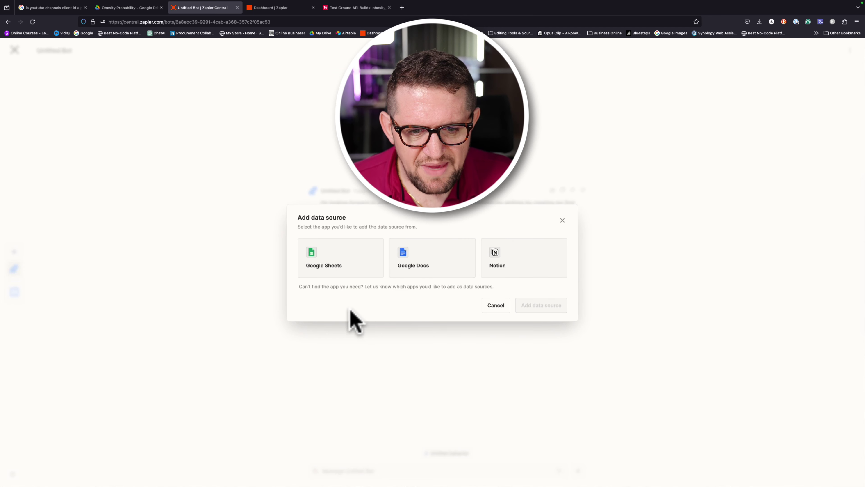
click(325, 269)
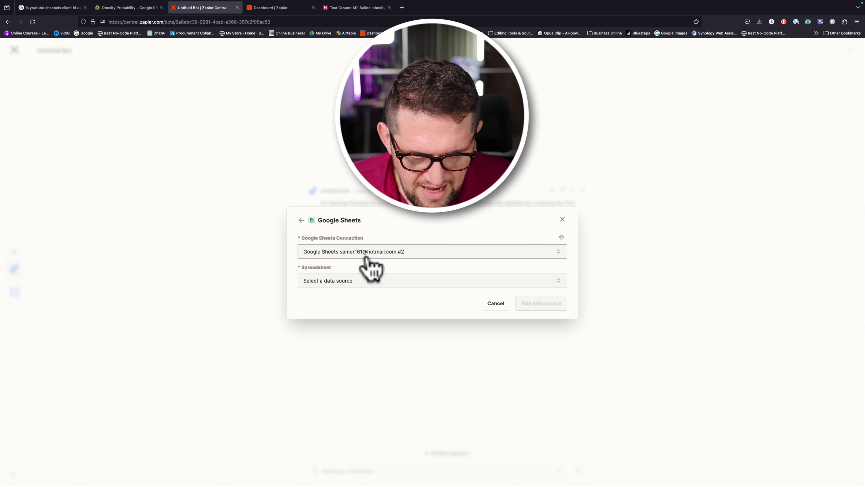
click(326, 283)
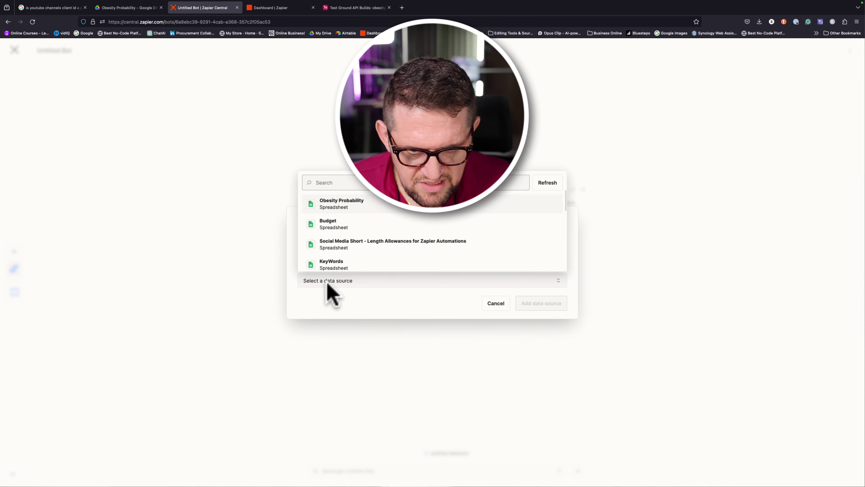
click(343, 204)
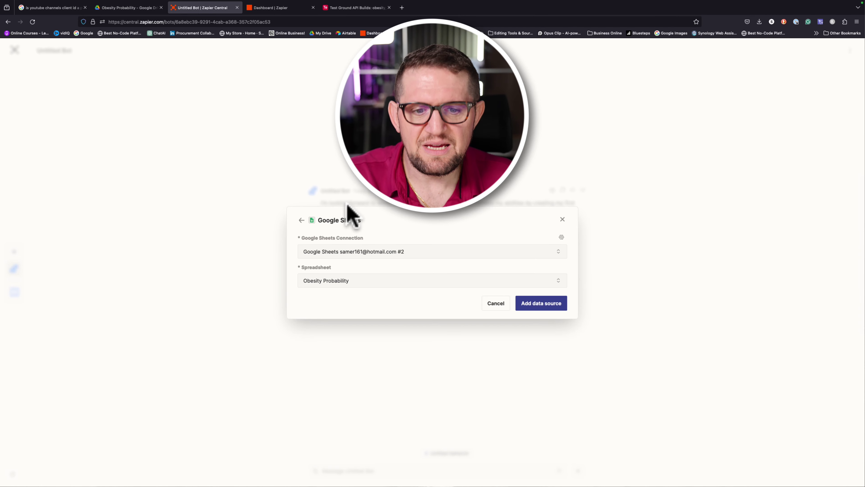
click(526, 309)
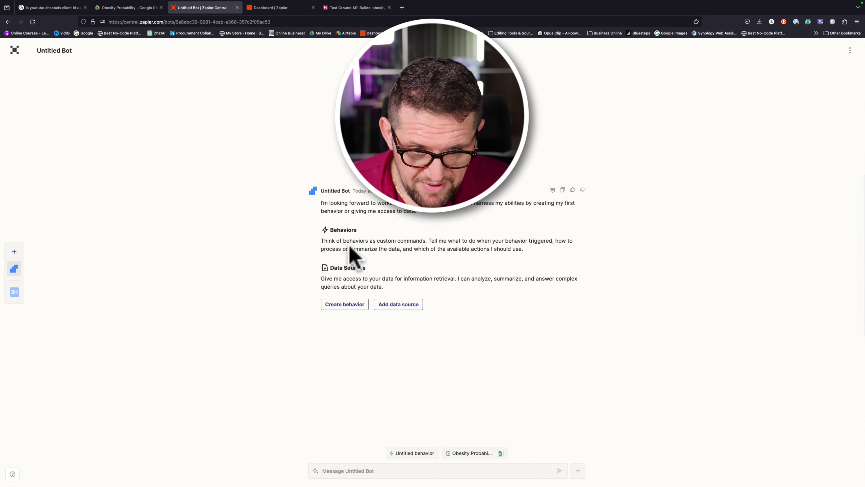
Create a behavior for the bot with the trigger "When I message the bot" and the keyword "probability"
click(342, 305)
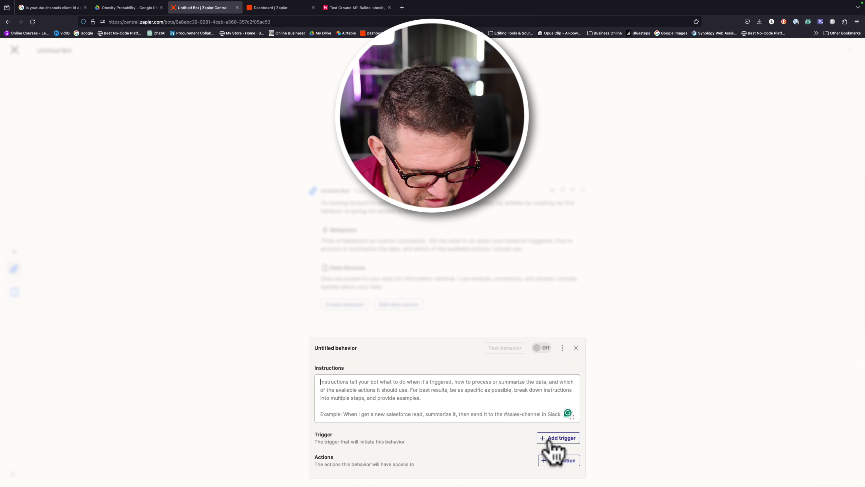
click(557, 439)
click(351, 267)
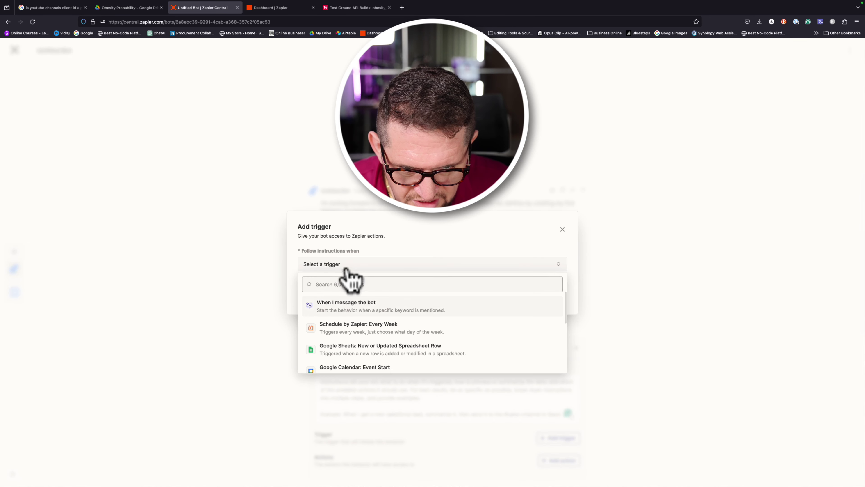
click(350, 306)
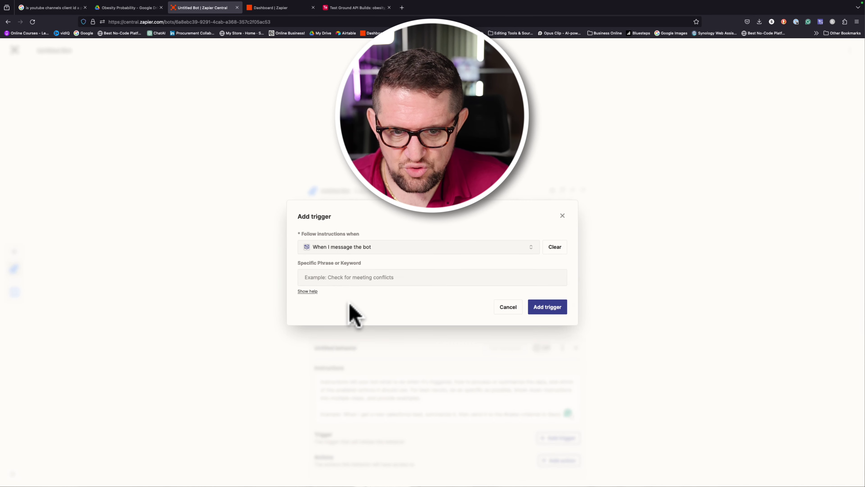
click(377, 280)
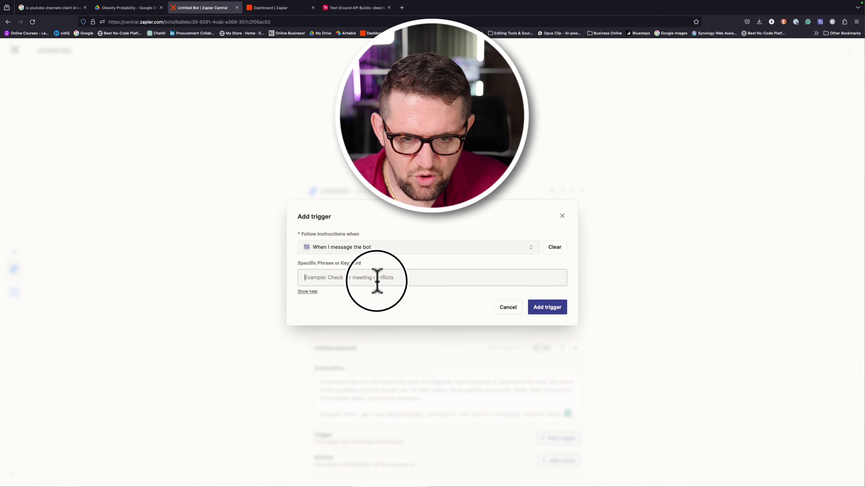
text(probability)
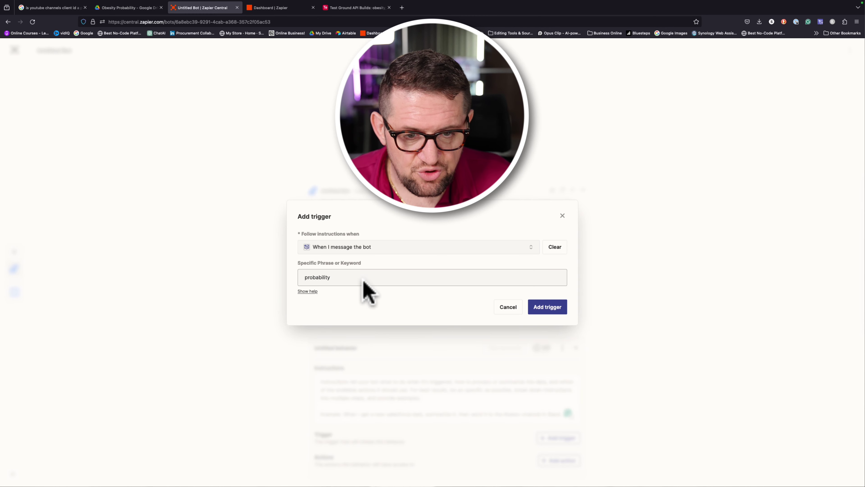
click(534, 310)
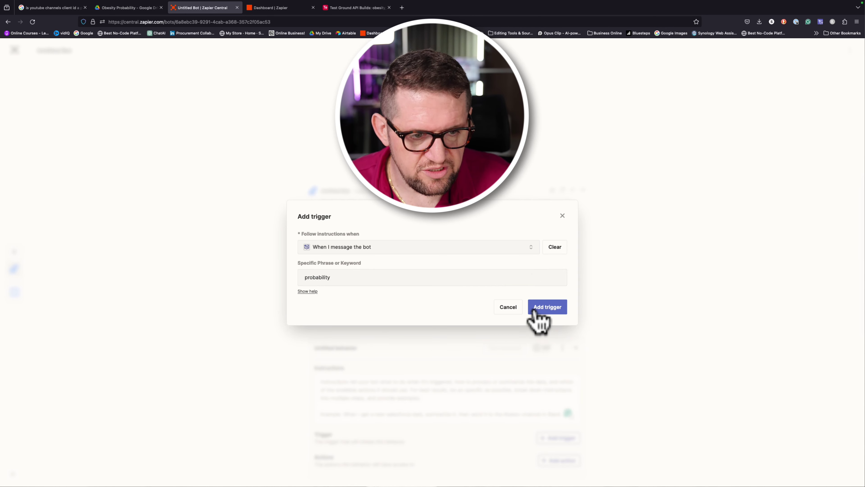
Add the Gmail: Send Email action to the behavior, with AI generating the To, Cc, Subject and Body values
click(551, 460)
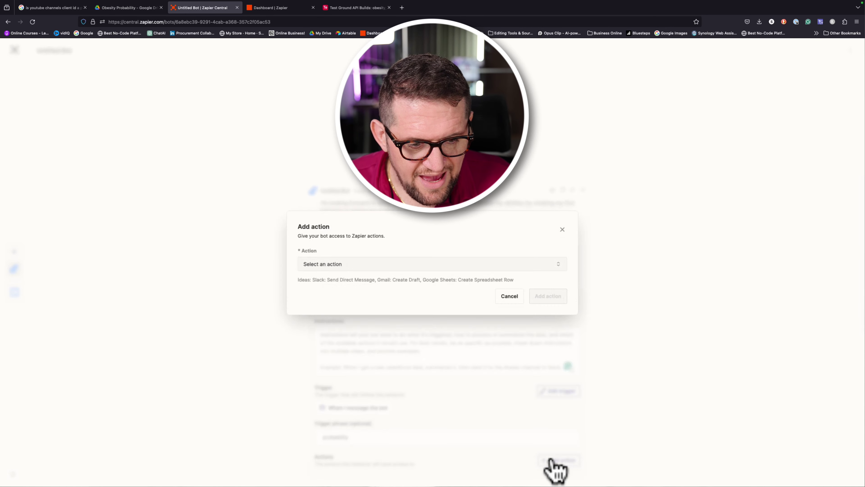
click(361, 264)
click(355, 305)
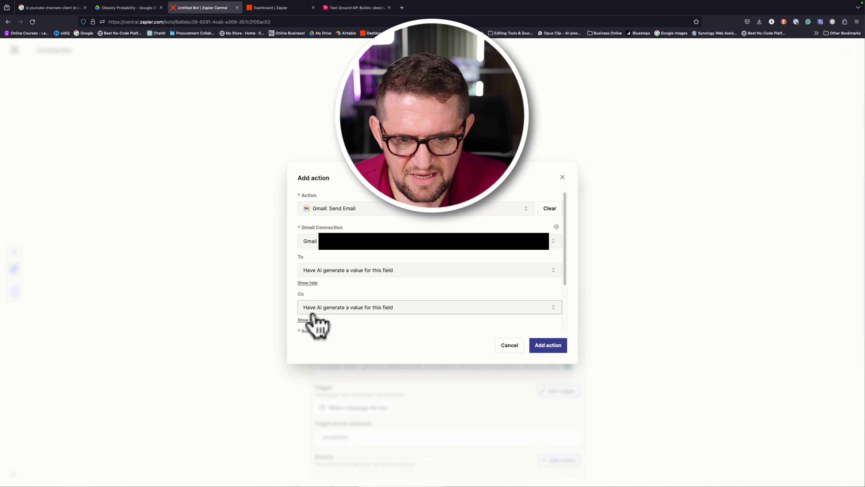
scroll(352, 306, down, 1)
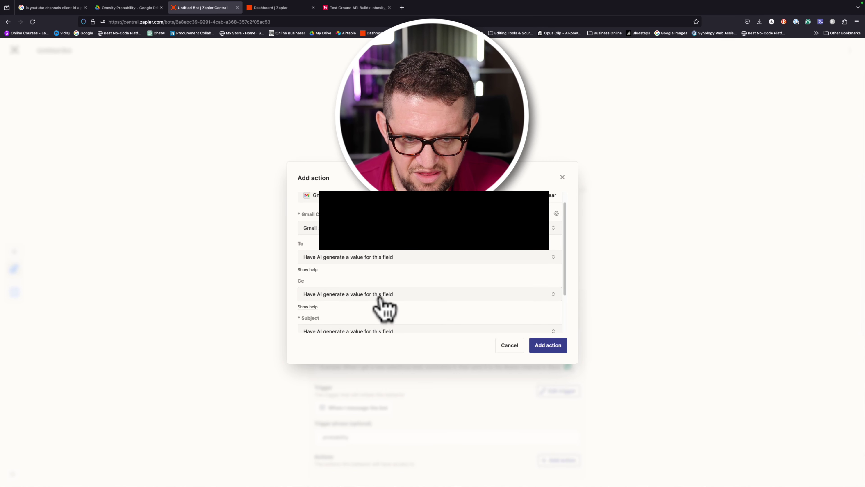
scroll(371, 302, down, 5)
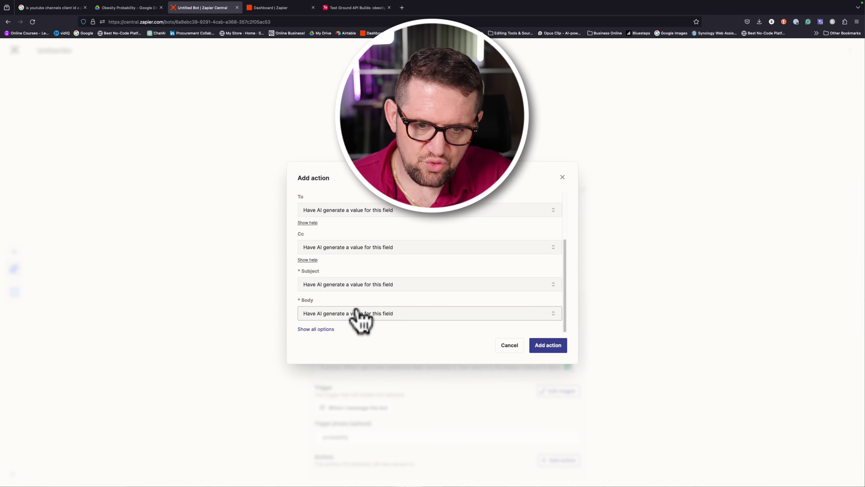
click(548, 345)
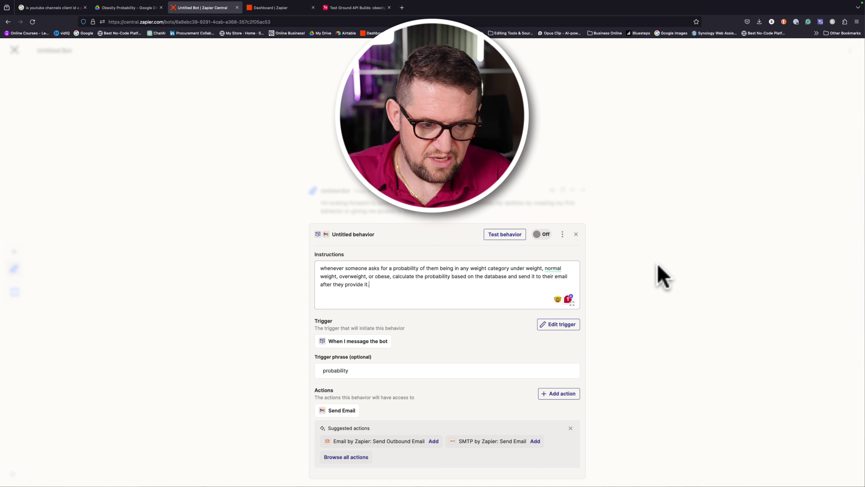
Test the behavior and reply in its thread with height 168 cm, weight 91 kg and the recipient's email address
click(503, 239)
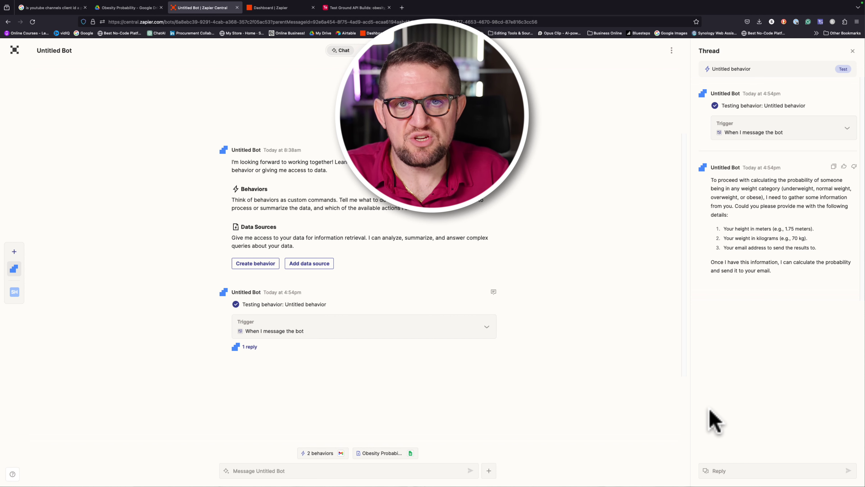
click(733, 470)
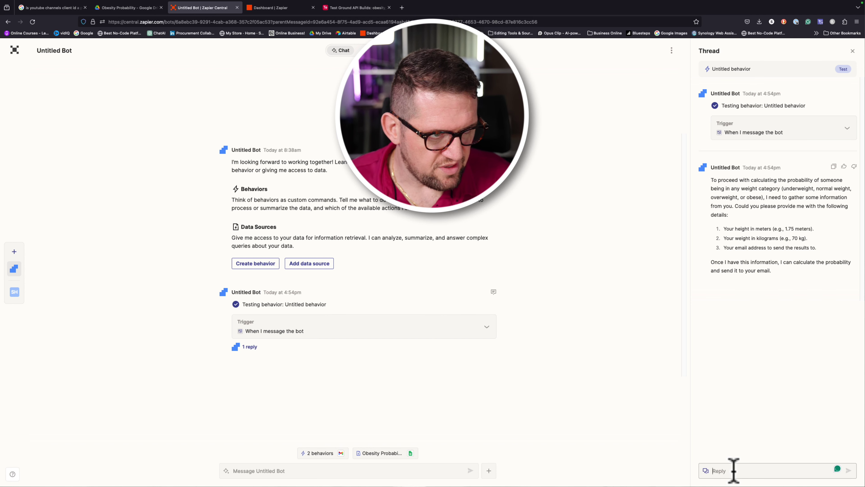
key(ctrl+v)
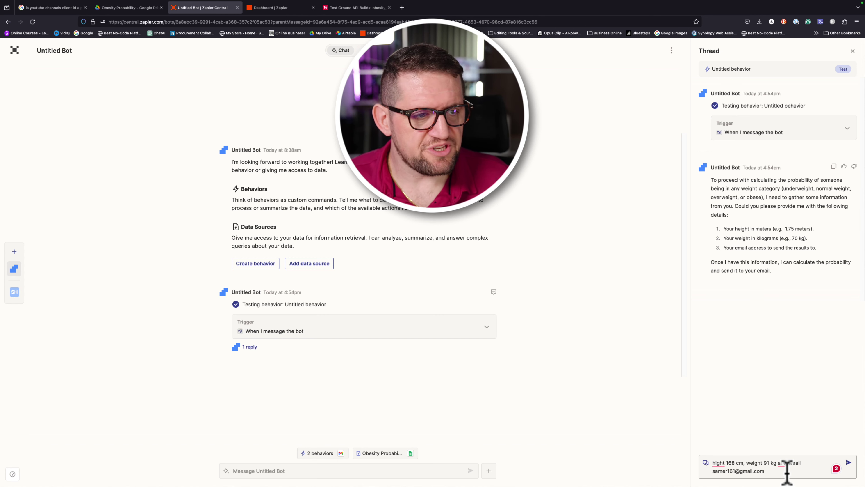
click(847, 464)
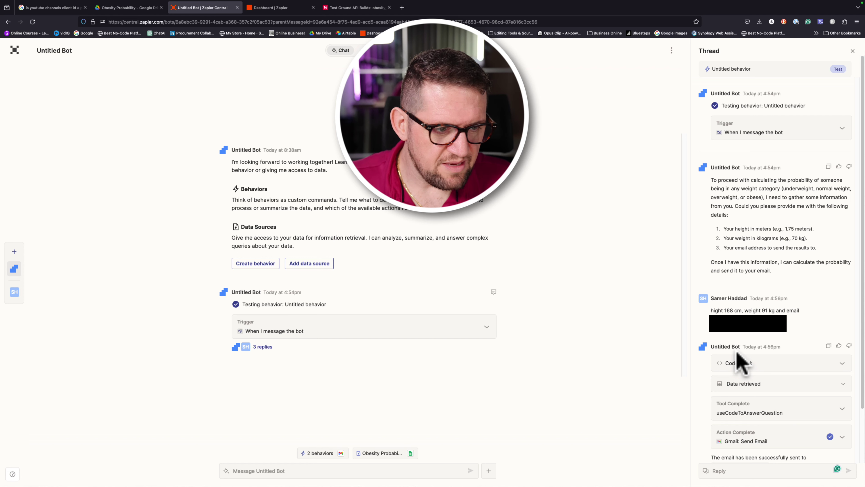
Examine the bot's test reply, expanding the code block and the retrieved data behind the probability calculation
scroll(740, 356, down, 3)
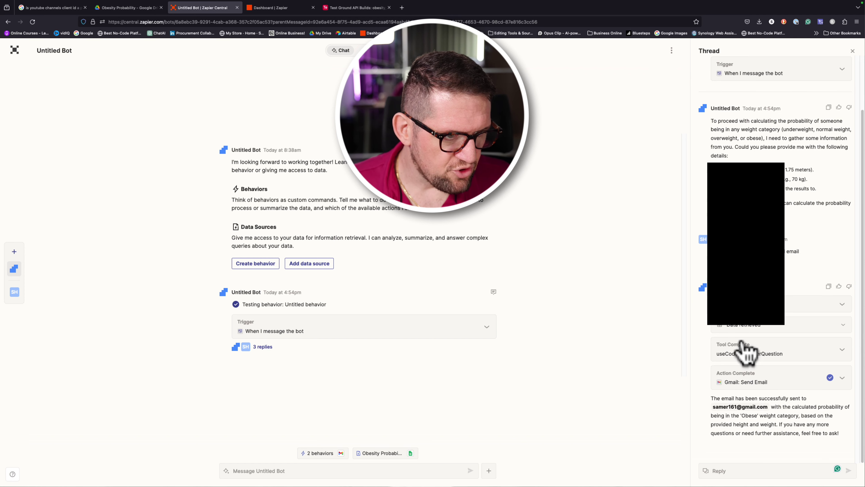
click(744, 325)
scroll(747, 305, down, 10)
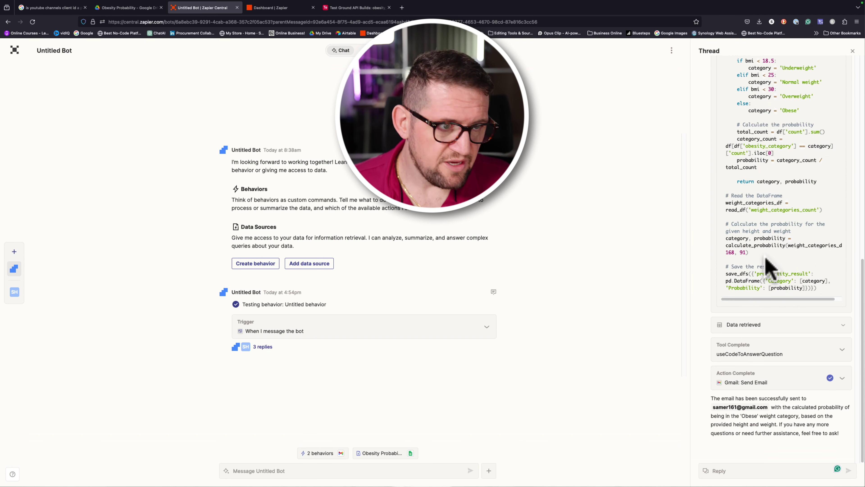
scroll(767, 266, up, 5)
scroll(770, 260, down, 1)
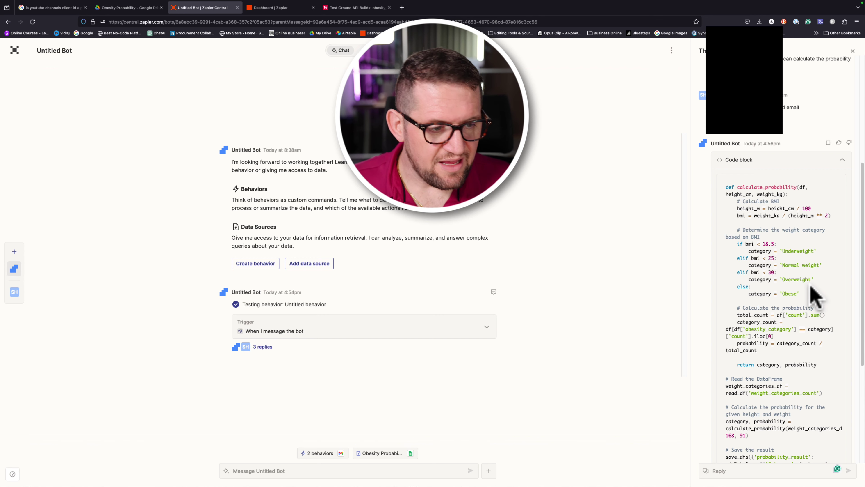
scroll(814, 299, down, 10)
click(782, 327)
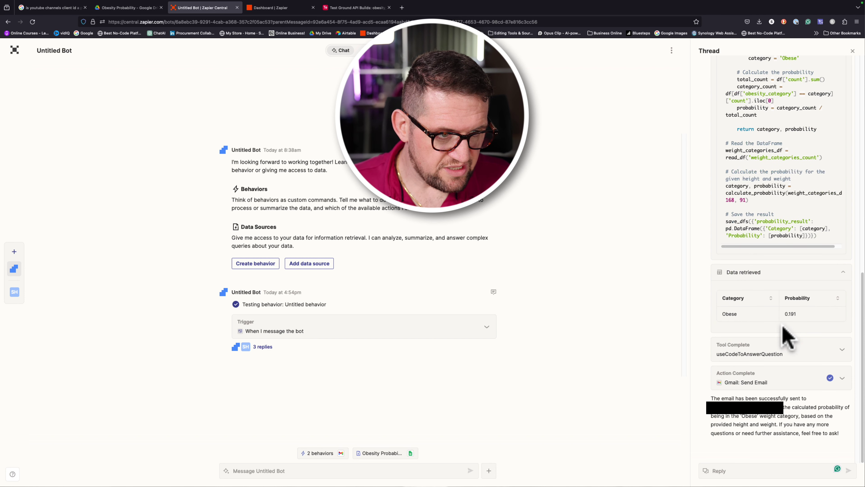